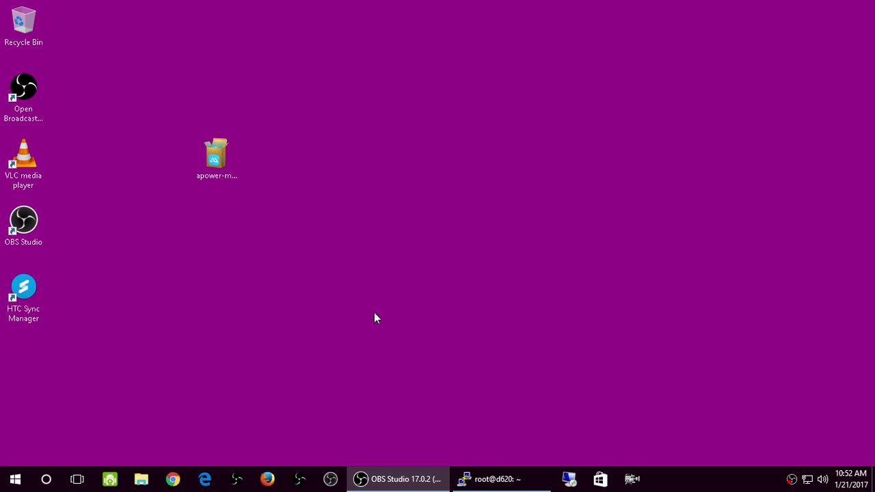
Launch the apower-mirror.exe installer and let it run past the security warning
left_click(217, 164)
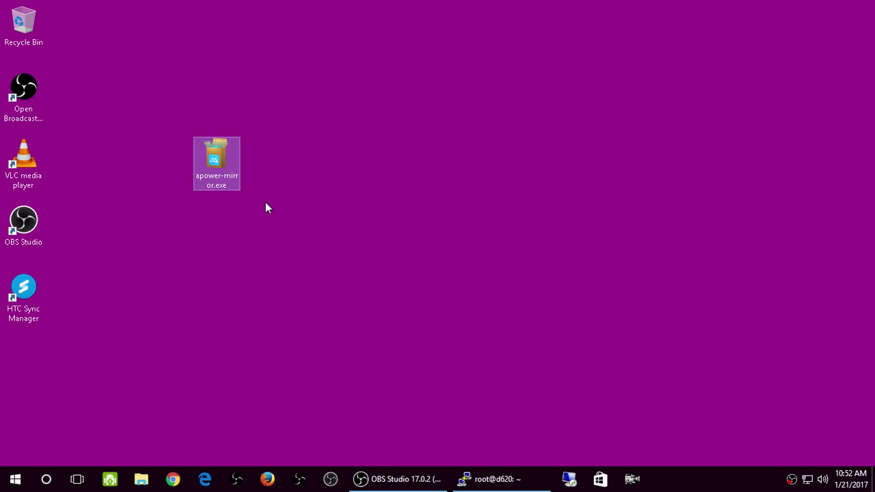
left_click(264, 204)
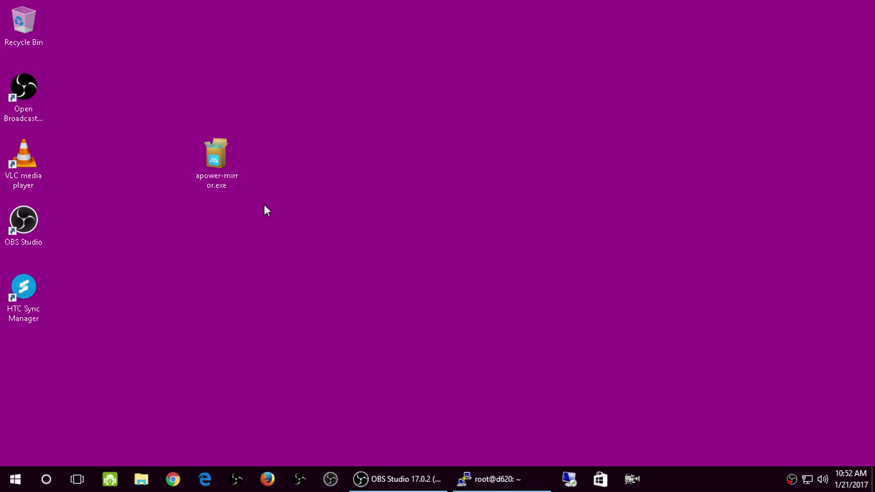
double_click(216, 182)
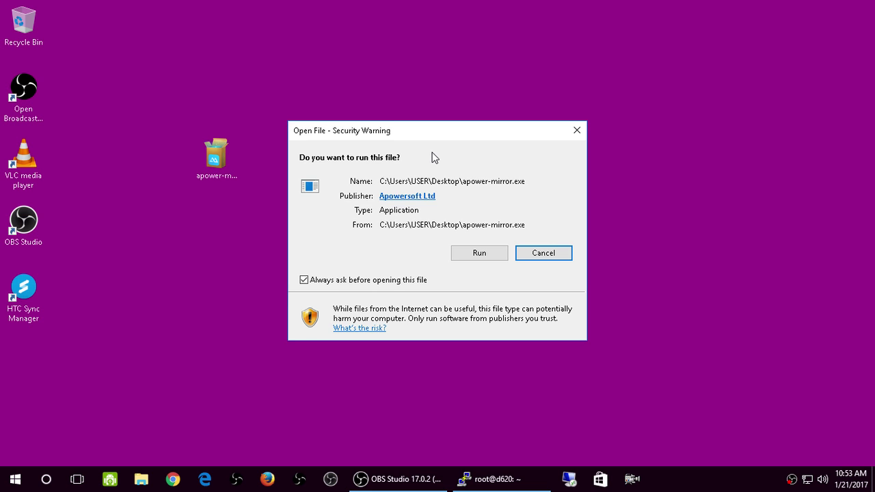
left_click(476, 253)
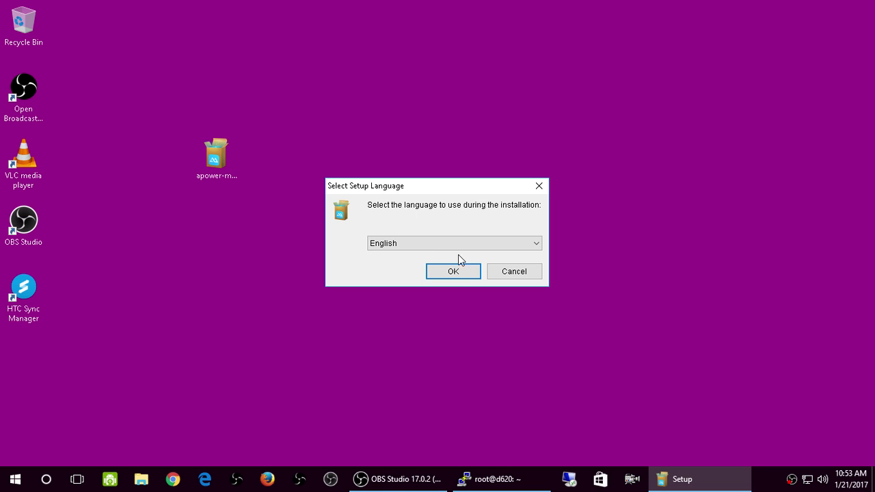
Install ApowerMirror in English to the default Program Files folder without a desktop shortcut
left_click(468, 273)
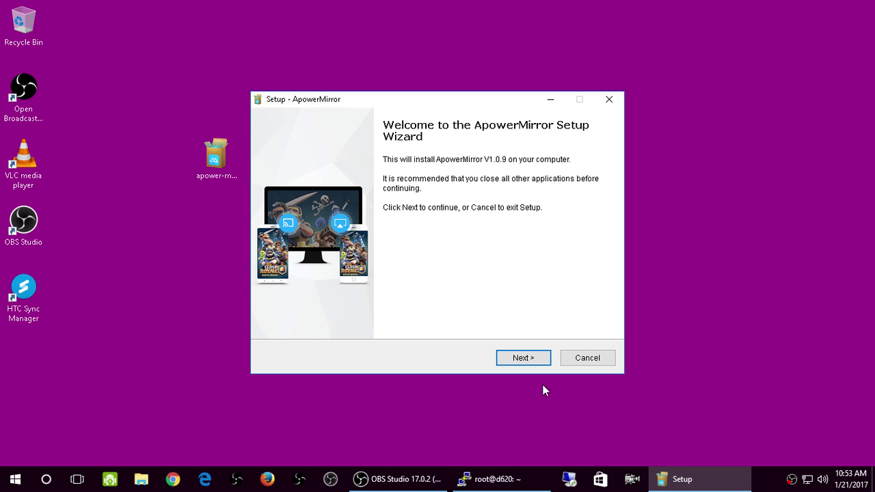
left_click(523, 359)
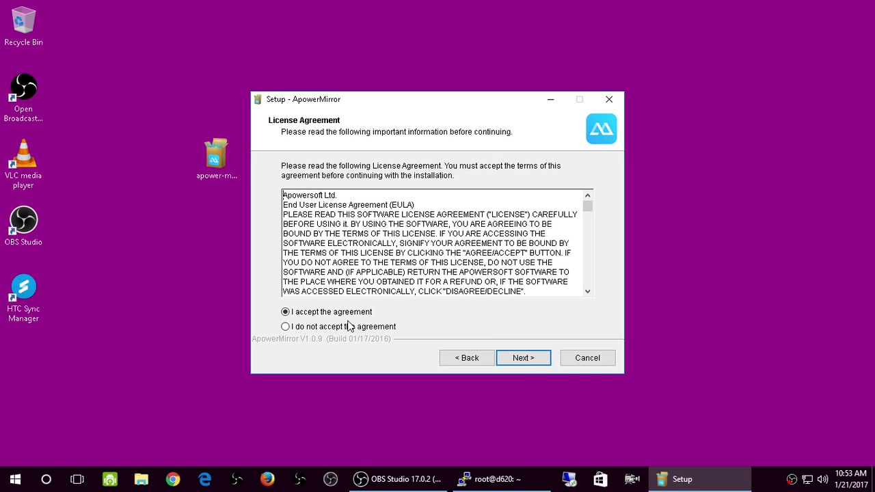
left_click(520, 358)
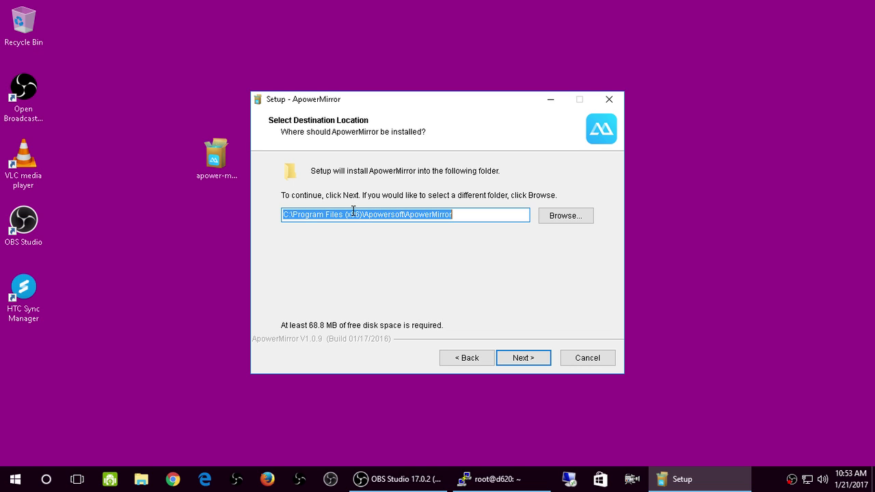
left_click(520, 358)
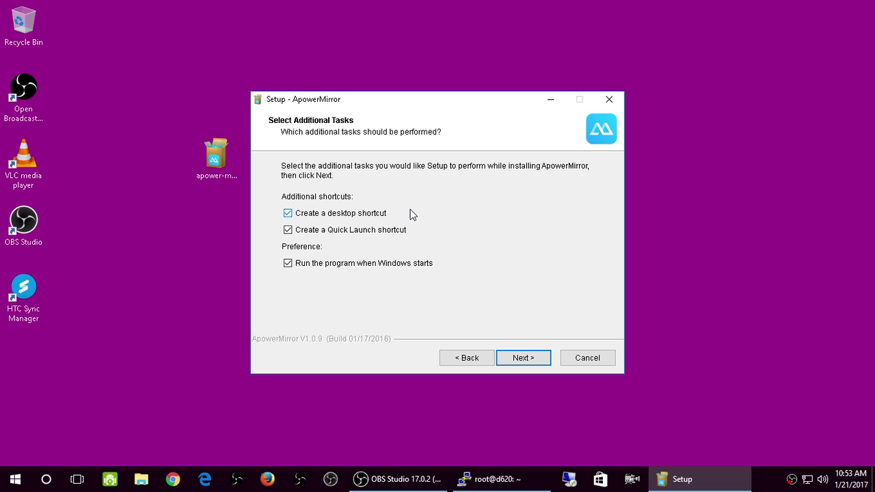
left_click(288, 214)
left_click(523, 357)
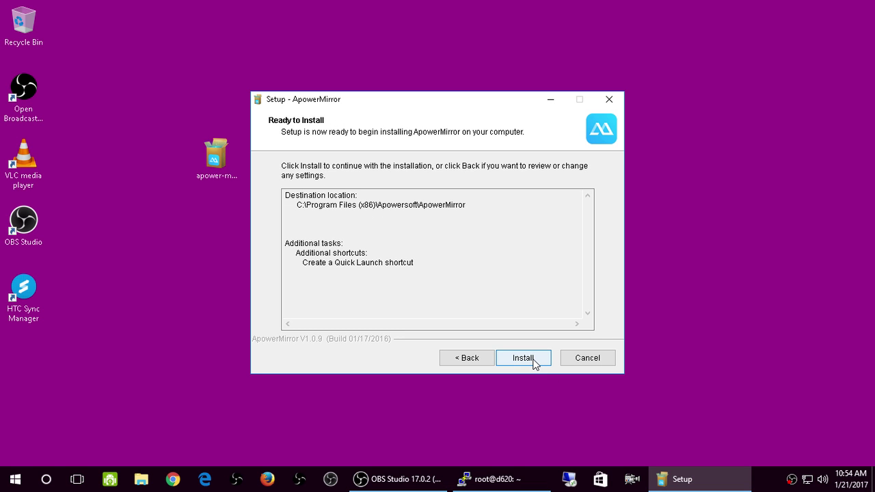
left_click(533, 359)
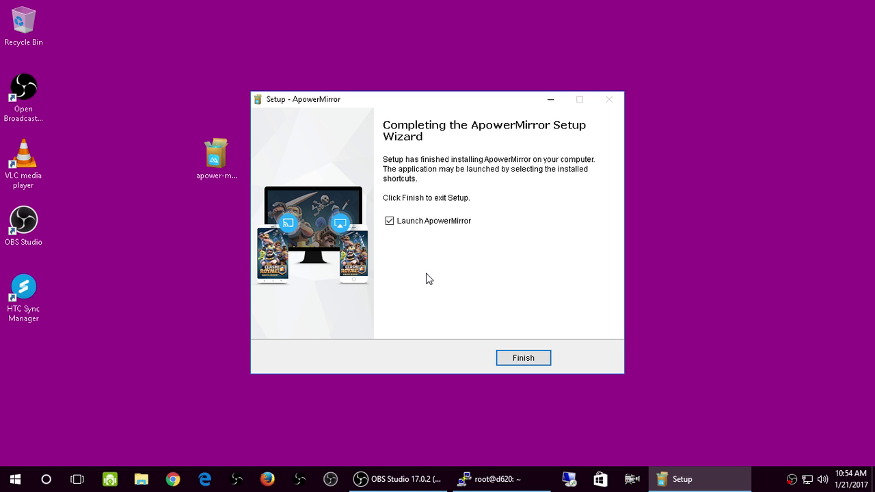
Finish the setup wizard with Launch ApowerMirror left checked
left_click(530, 357)
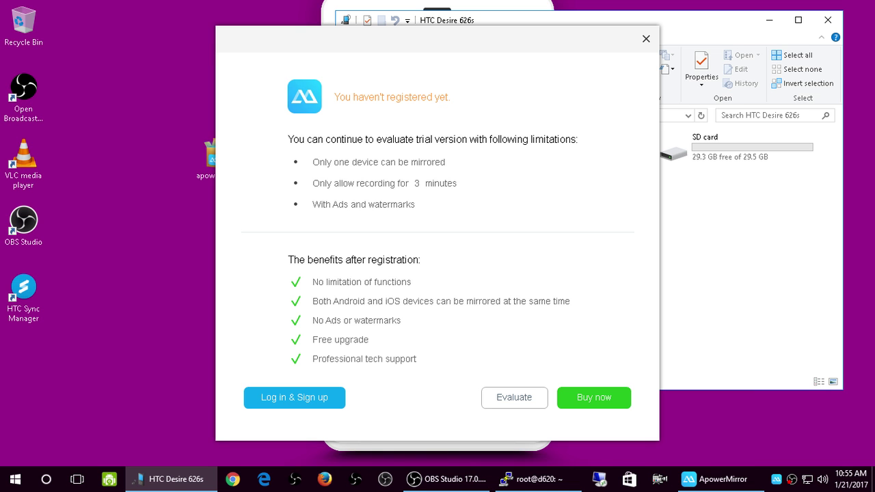
Close the HTC Desire 626s file browser and choose Evaluate to keep using the trial
left_click(828, 20)
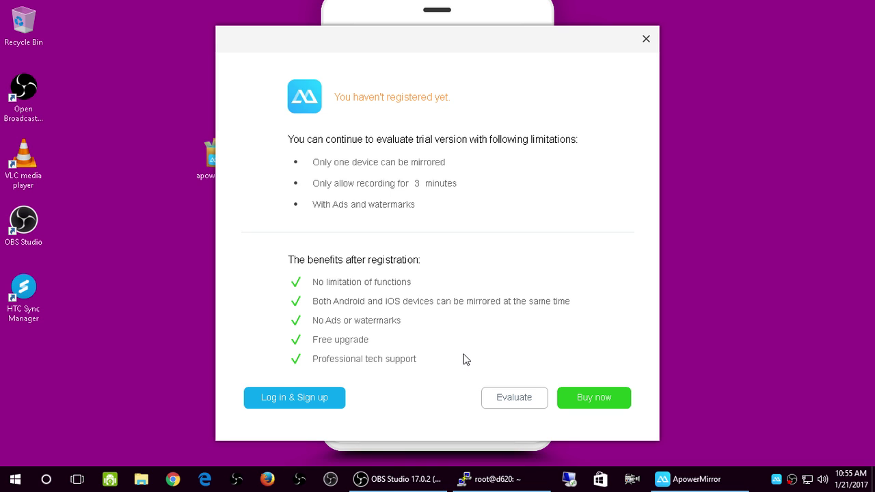
left_click(531, 404)
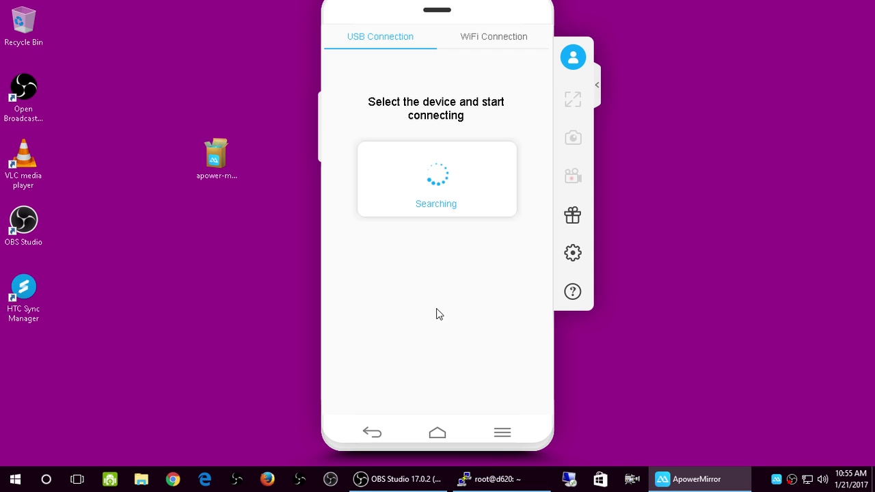
Select the detected HTC phone on the USB Connection tab to start mirroring
left_click(406, 170)
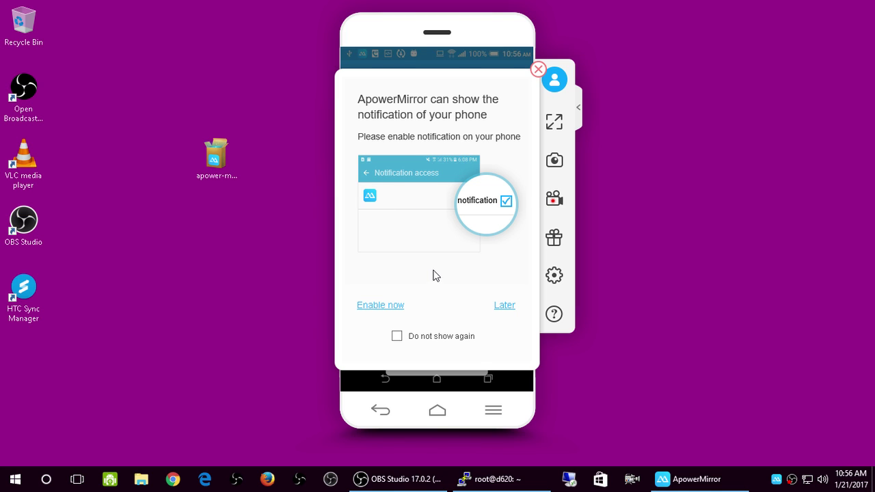
Choose Enable now for phone notifications and drag the phone window further left
left_click(385, 306)
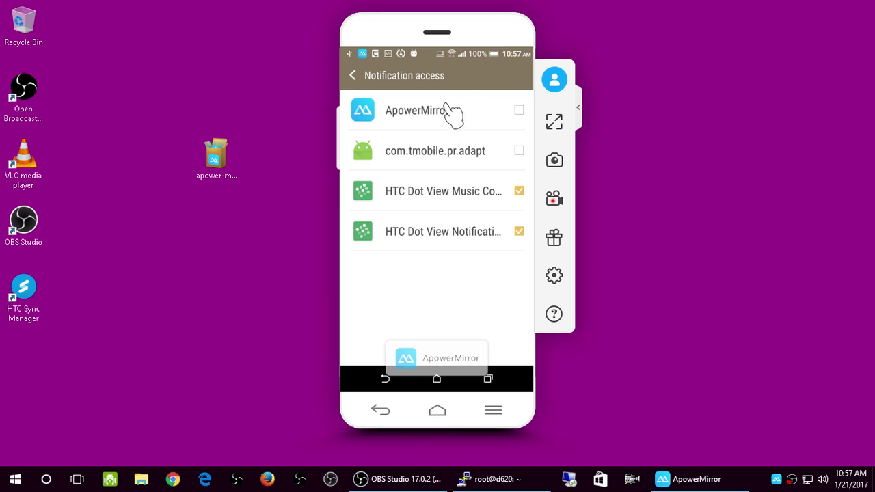
mouse_move(463, 37)
left_click_drag(459, 37, 305, 31)
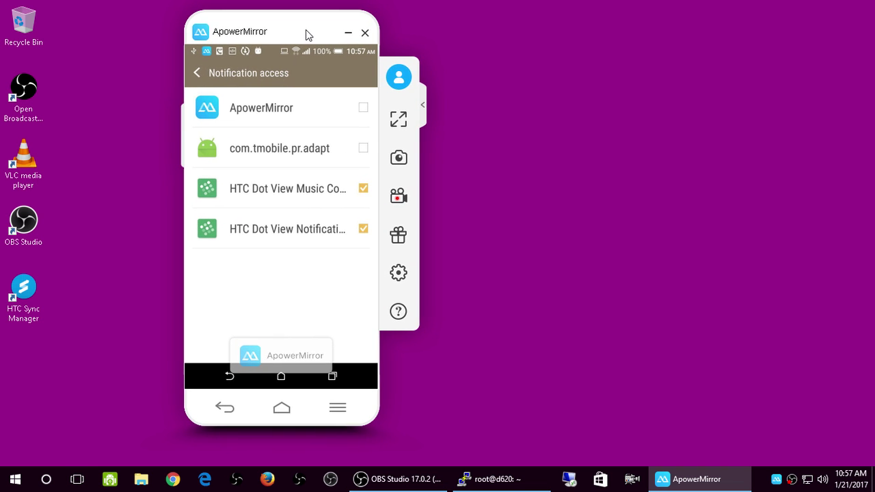
Try full screen and a screenshot, then tick ApowerMirror in the phone's Notification access list
left_click(398, 119)
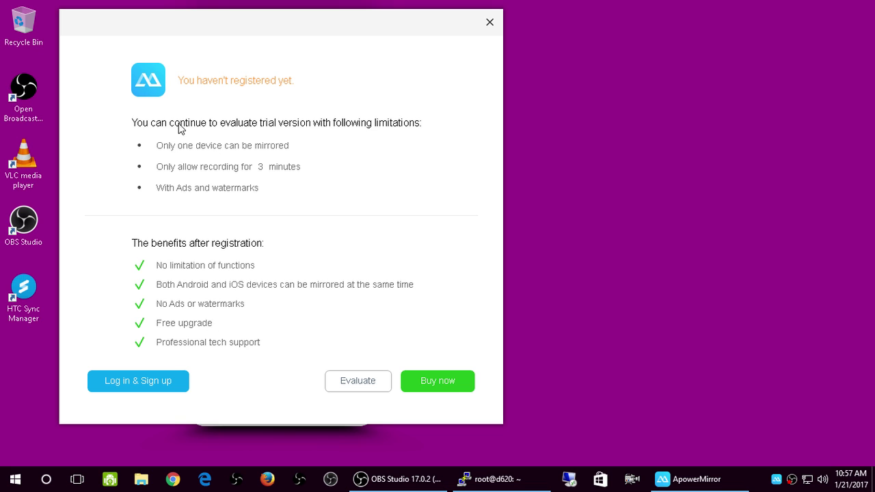
left_click(374, 389)
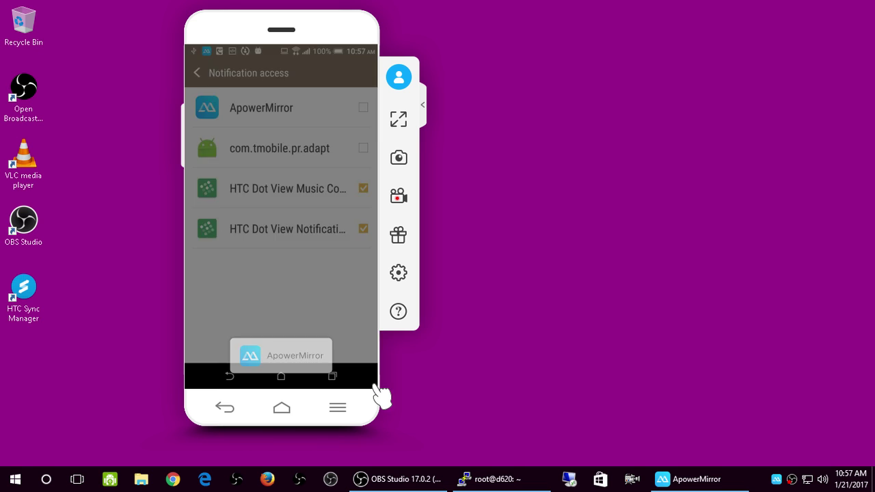
left_click(400, 157)
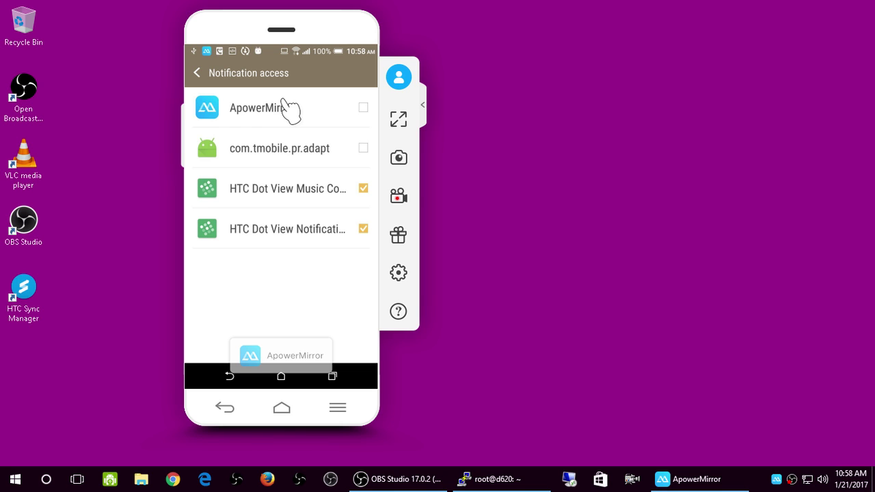
left_click(364, 109)
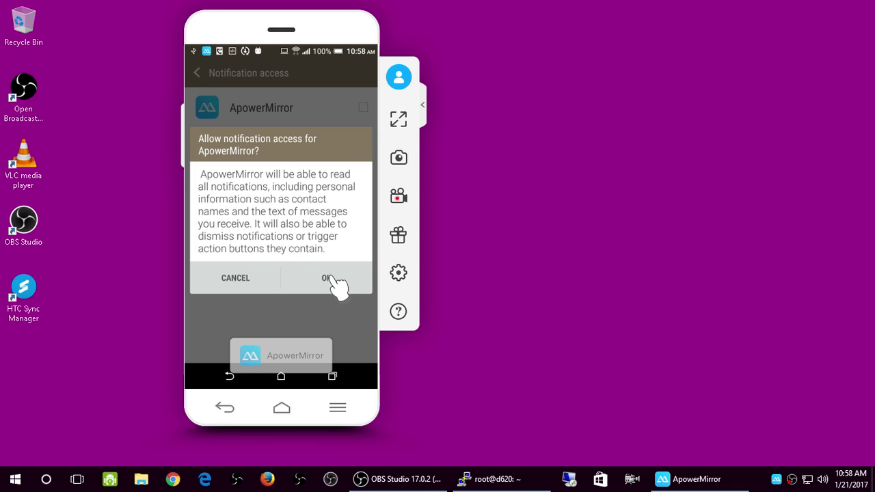
Confirm OK on the phone's 'Allow notification access for ApowerMirror?' prompt
left_click(331, 277)
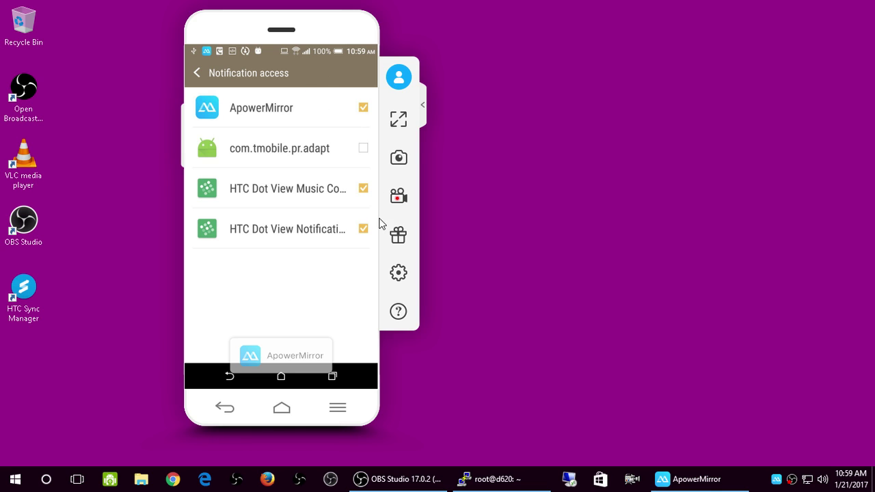
Open the gift Tools icon and scroll through the Apowersoft product list
left_click(402, 236)
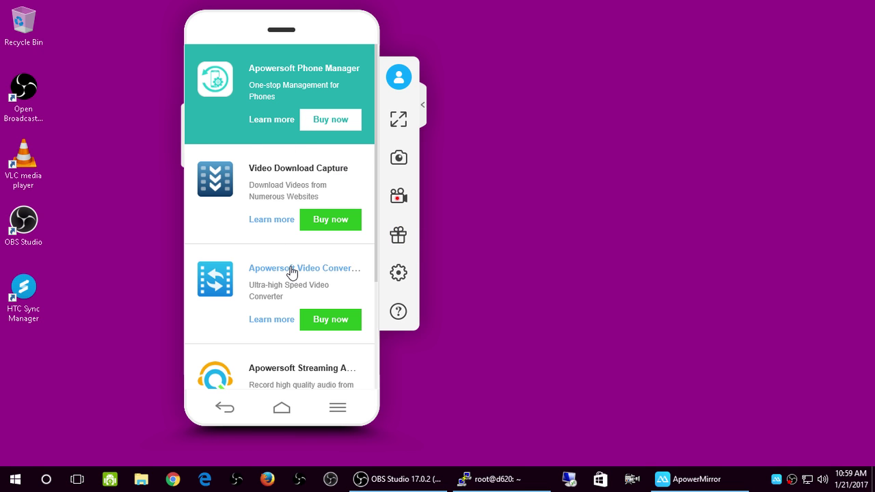
scroll(287, 260, "down", 3)
scroll(273, 231, "up", 3)
Nudge the mirror window slightly left and open the Apowersoft Phone Manager purchase page
mouse_move(332, 19)
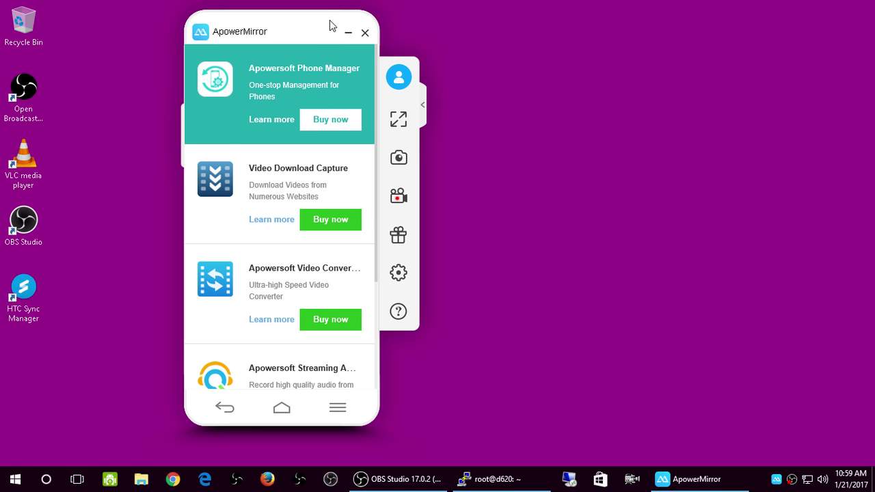
mouse_move(303, 34)
left_mouse_down()
mouse_move(325, 21)
mouse_move(311, 36)
mouse_move(286, 36)
left_mouse_up()
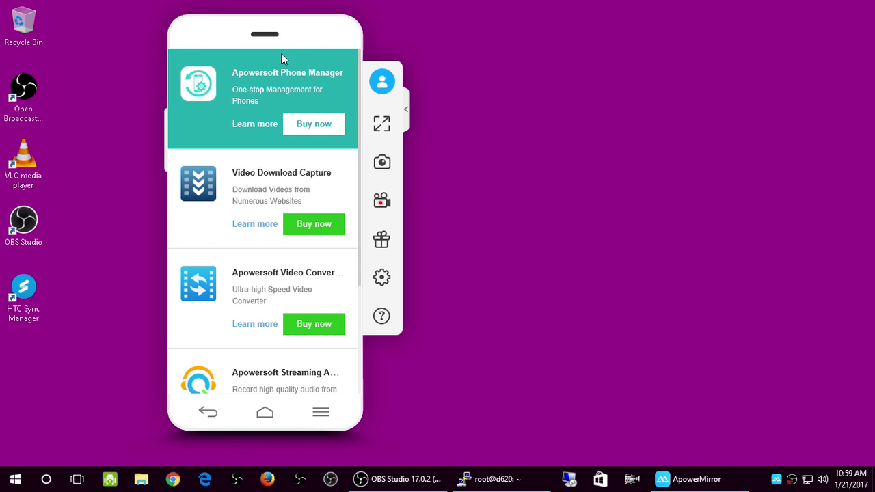
mouse_move(303, 37)
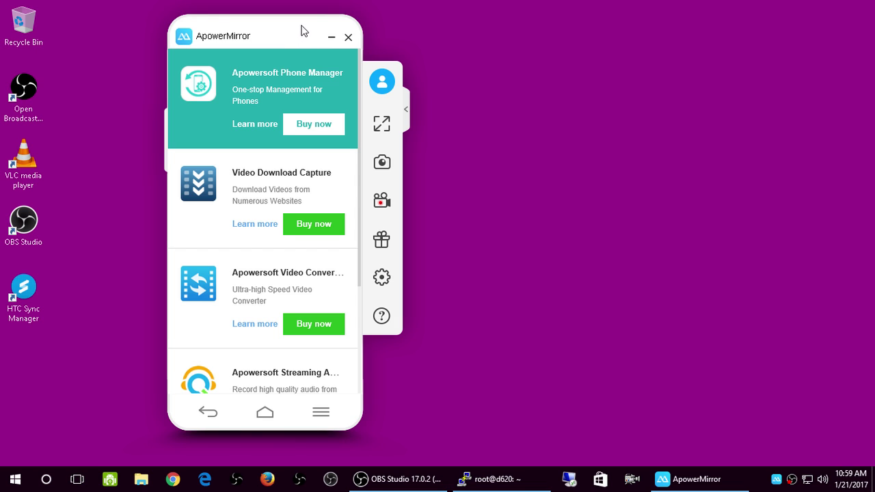
left_click(326, 129)
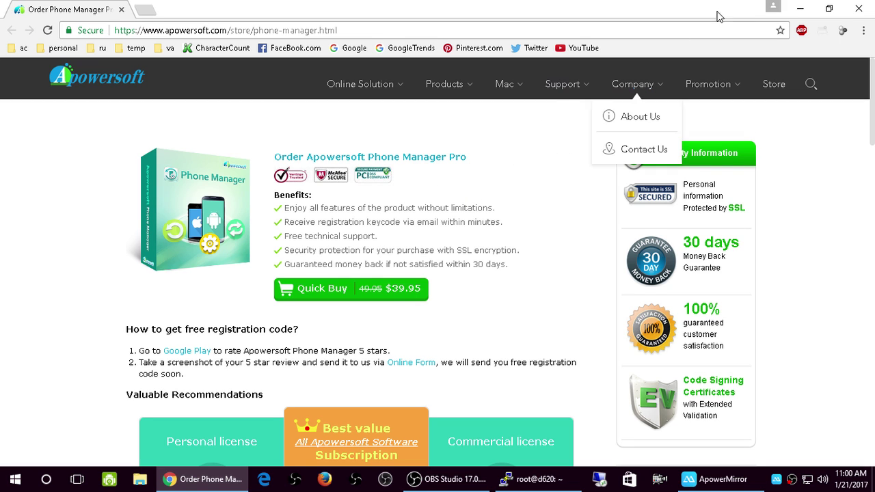
Close Chrome and scroll the Apowersoft product list to Video Download Capture and Streaming Audio Recorder
left_click(859, 9)
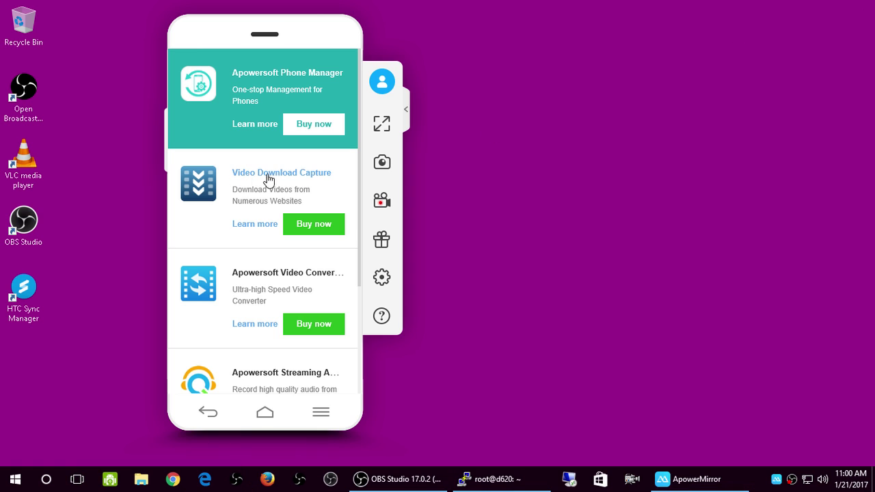
scroll(266, 200, "down", 2)
scroll(265, 204, "down", 1)
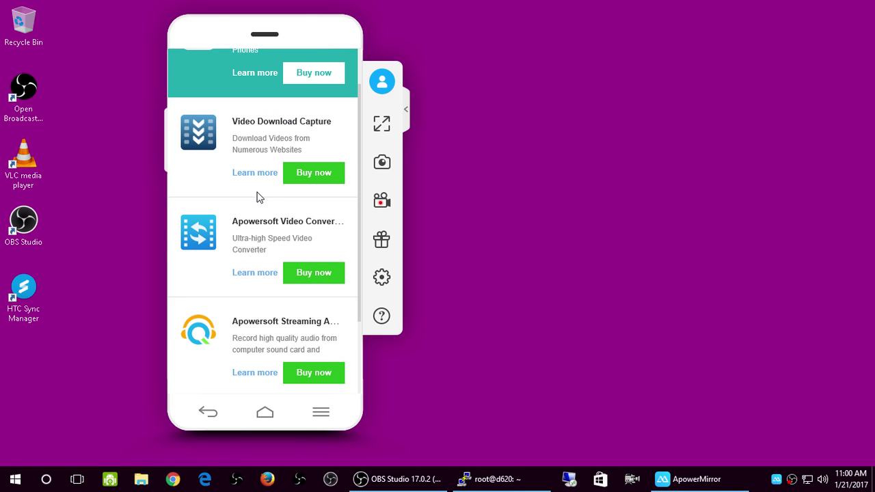
scroll(253, 195, "up", 2)
scroll(253, 197, "down", 6)
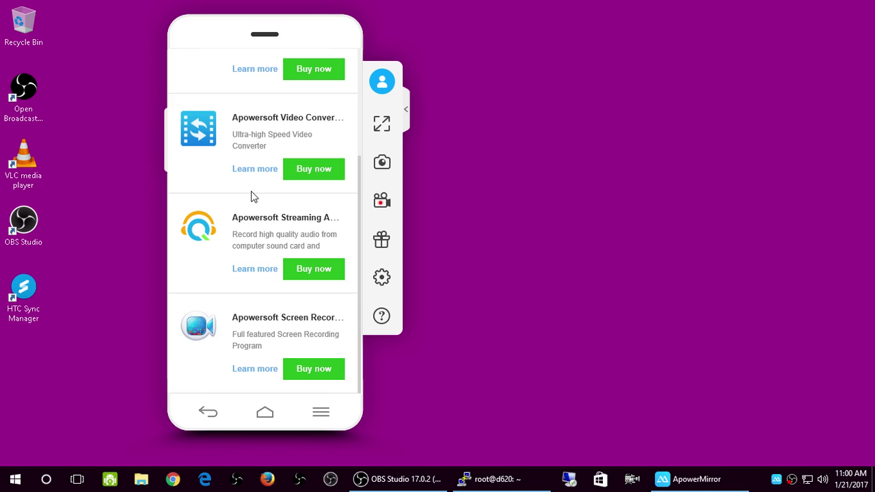
scroll(253, 196, "up", 6)
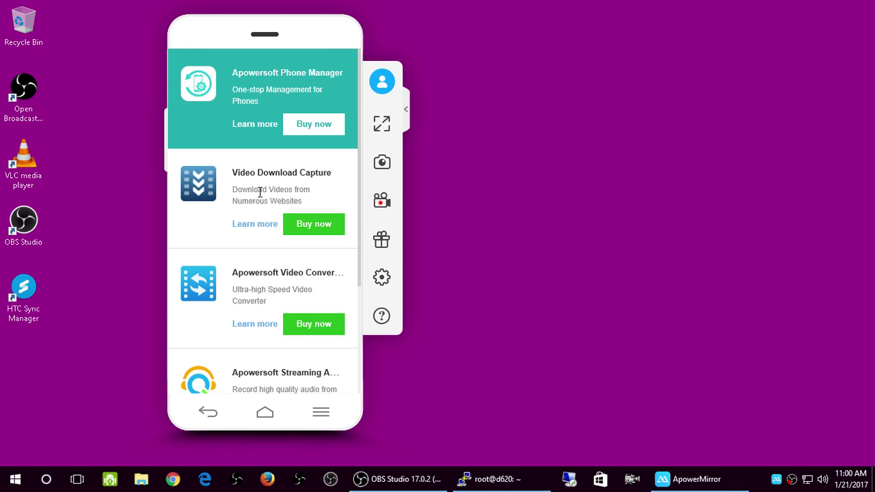
scroll(258, 184, "down", 3)
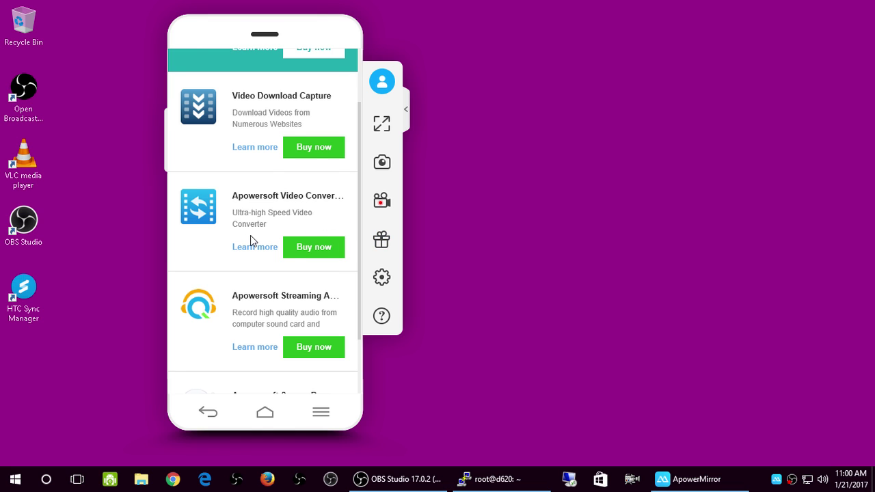
scroll(250, 233, "down", 2)
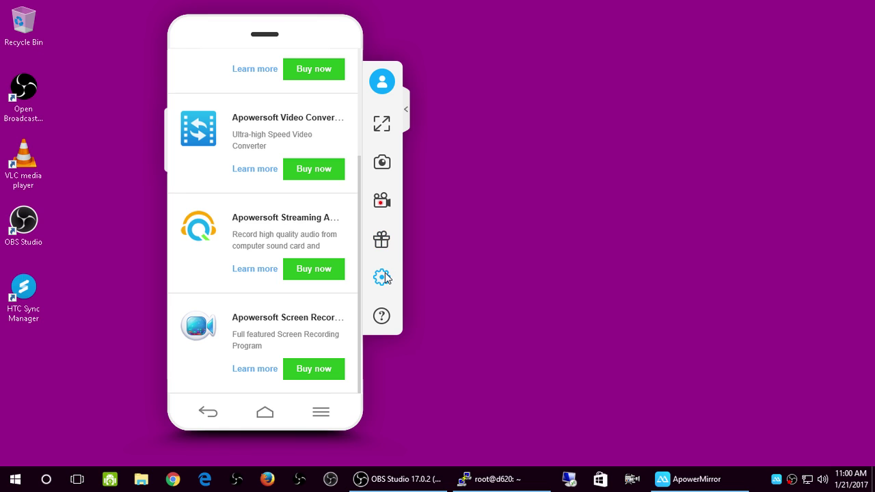
Keep General settings' Display Quality at 720p 1280*720, confirm, and return to the Settings page
left_click(385, 276)
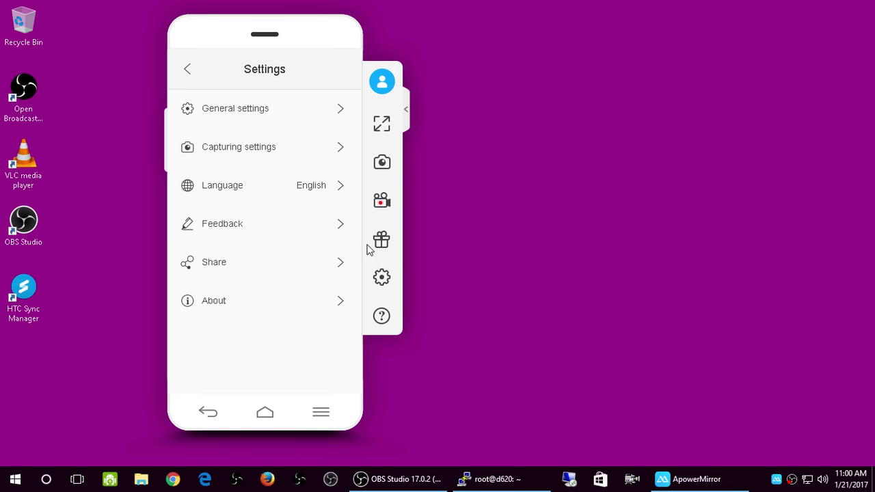
left_click(316, 111)
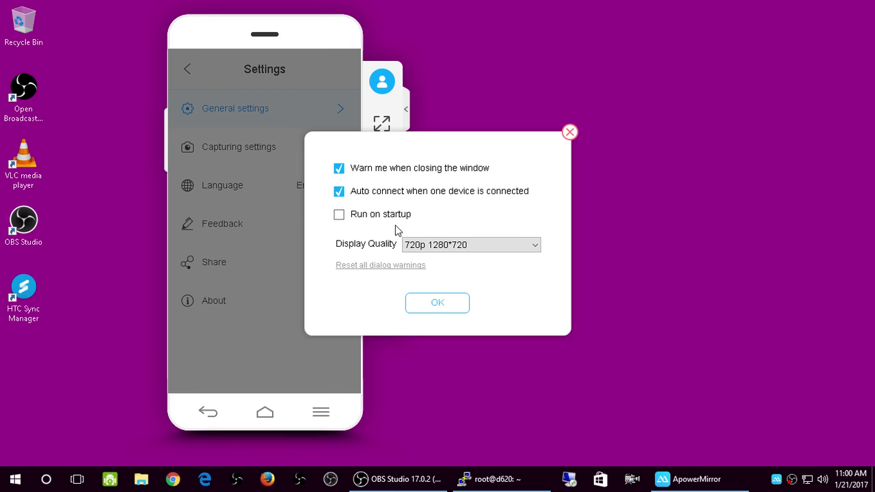
left_click(538, 245)
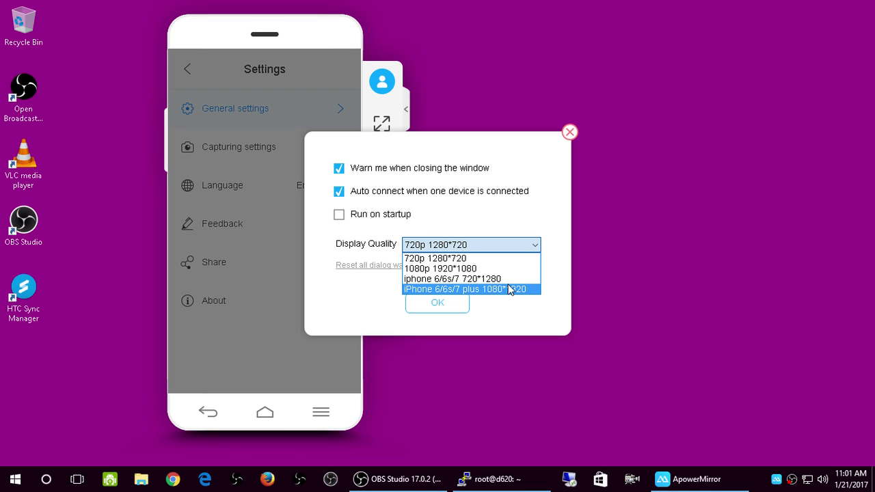
left_click(486, 258)
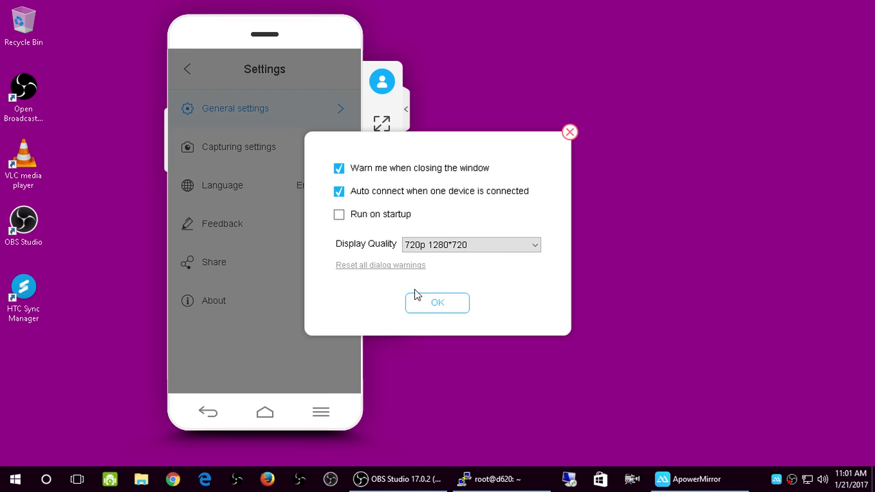
left_click(443, 303)
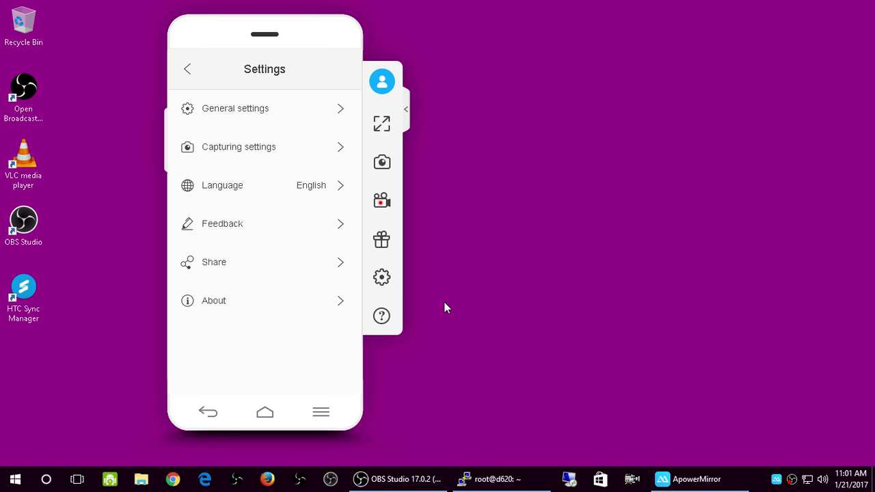
left_click(384, 280)
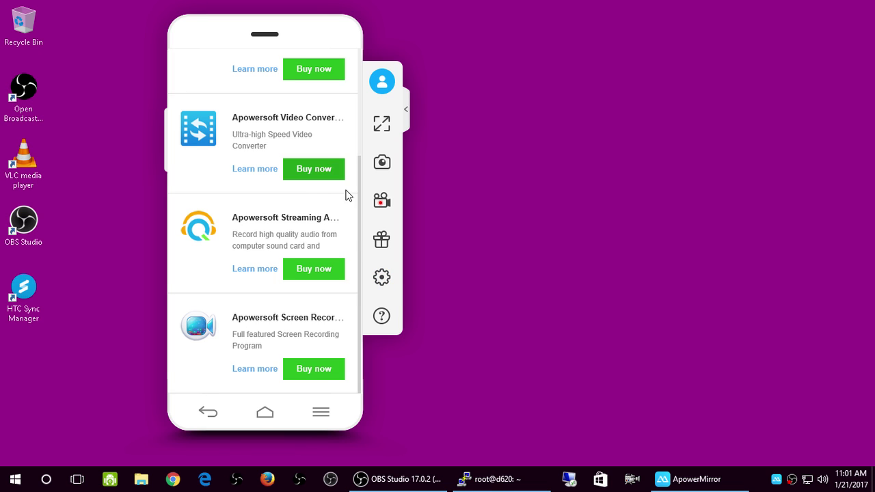
left_click(384, 278)
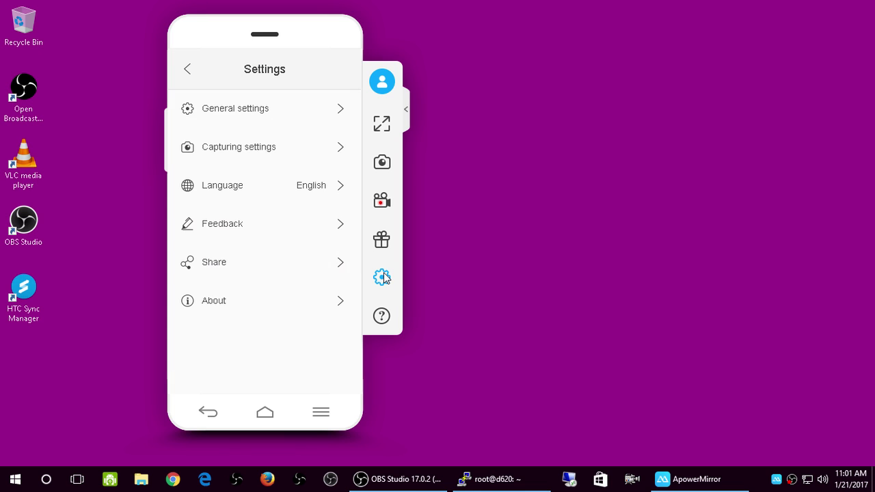
left_click(245, 149)
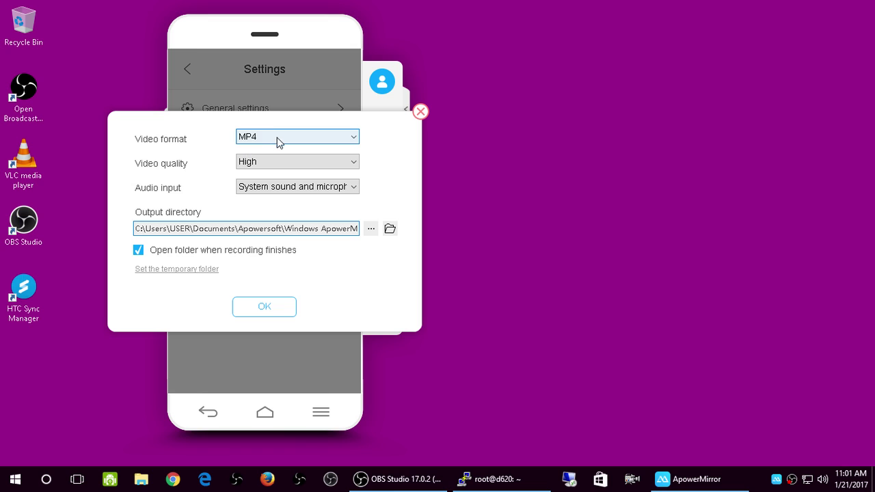
left_click(355, 139)
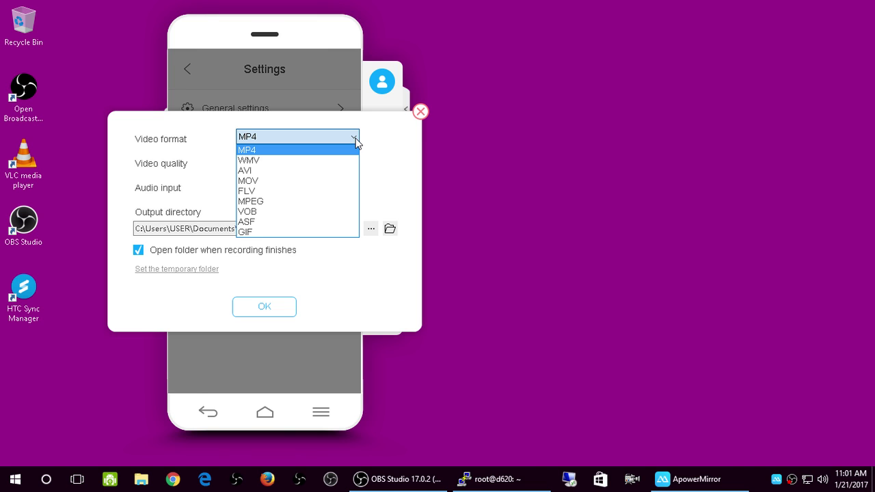
left_click(355, 141)
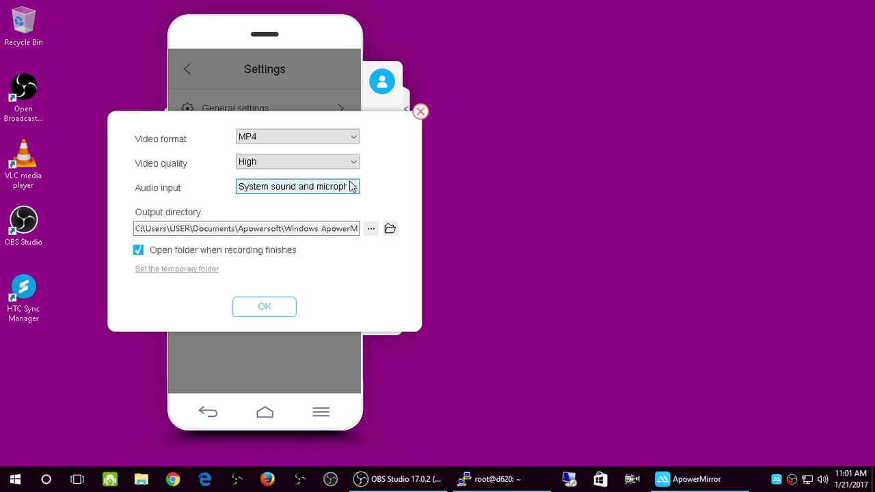
left_click(354, 164)
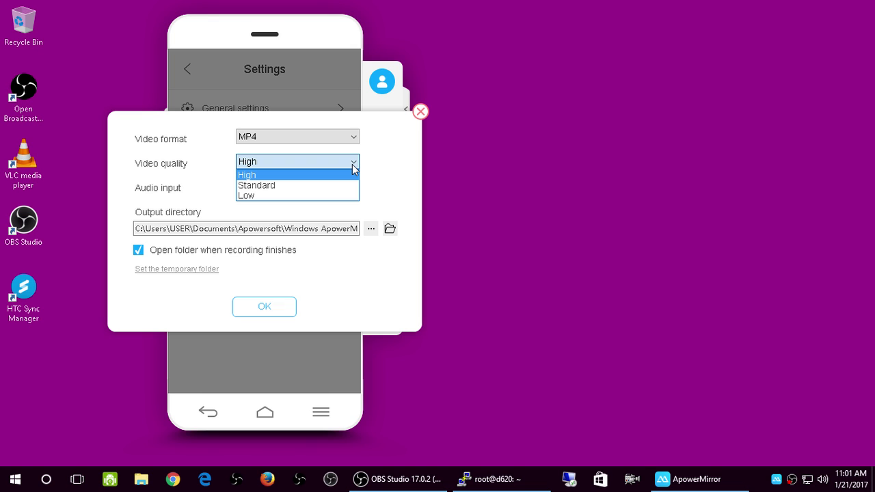
left_click(353, 166)
left_click(354, 187)
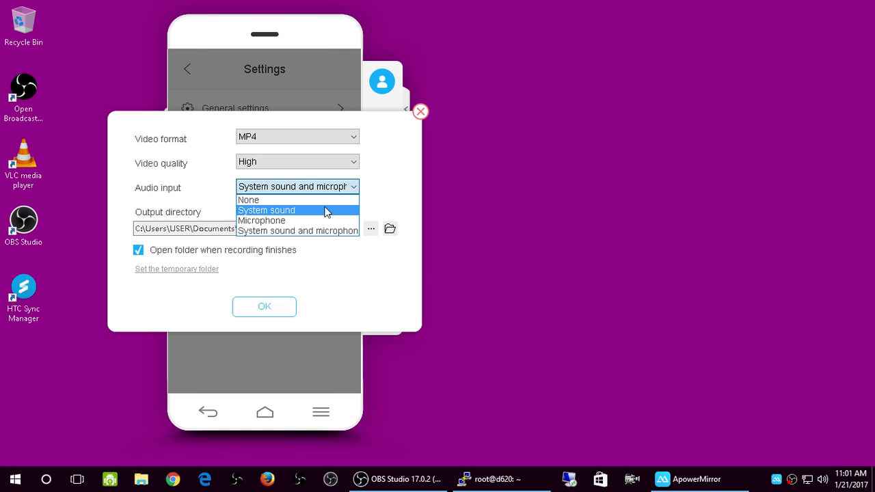
left_click(323, 203)
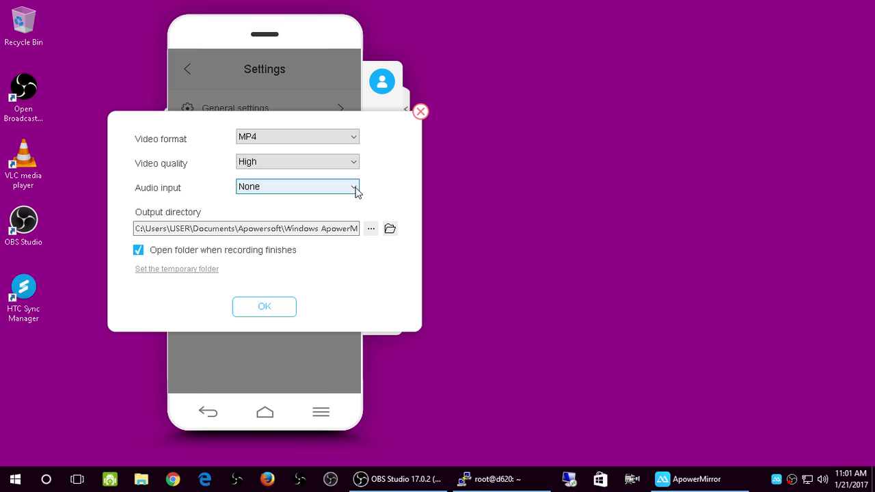
left_click(355, 189)
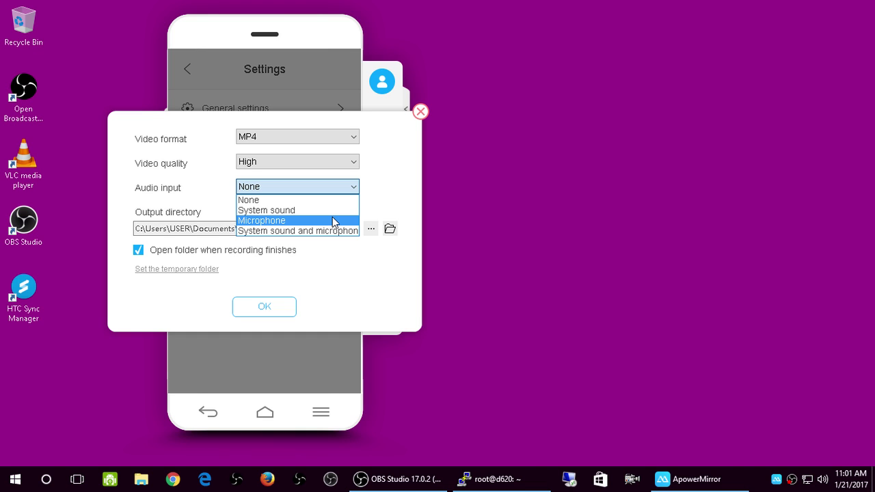
left_click(330, 210)
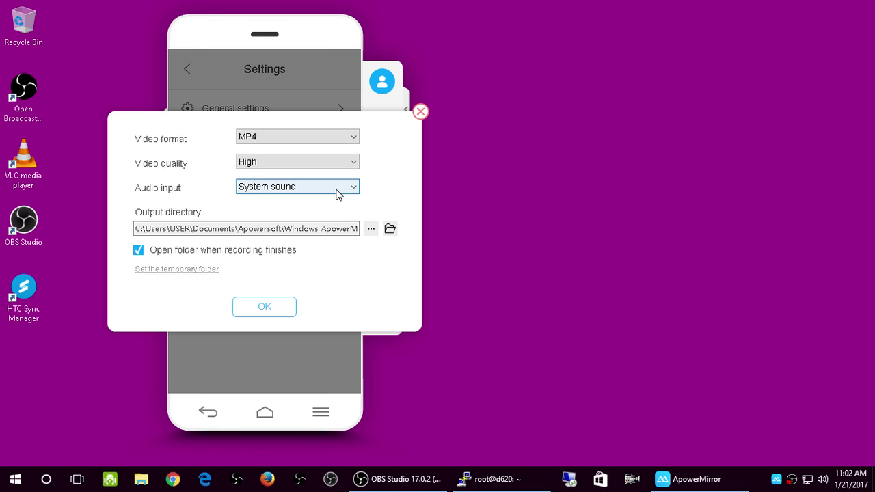
left_click(346, 191)
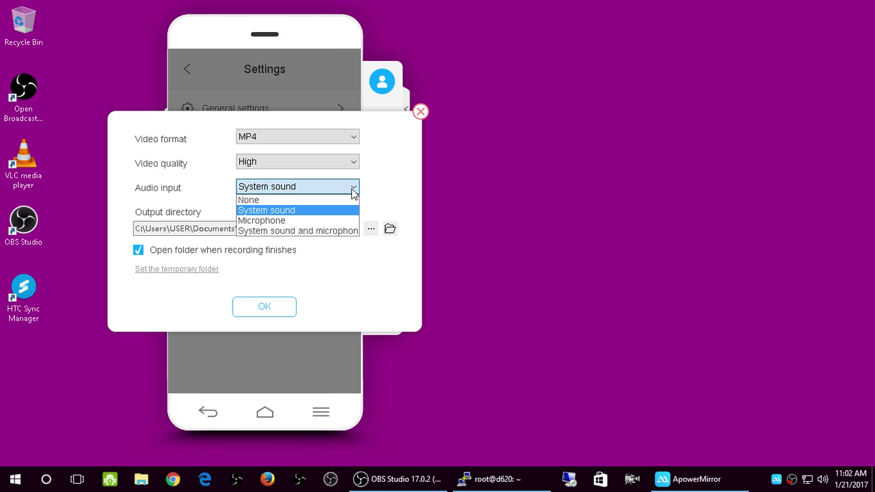
left_click(338, 231)
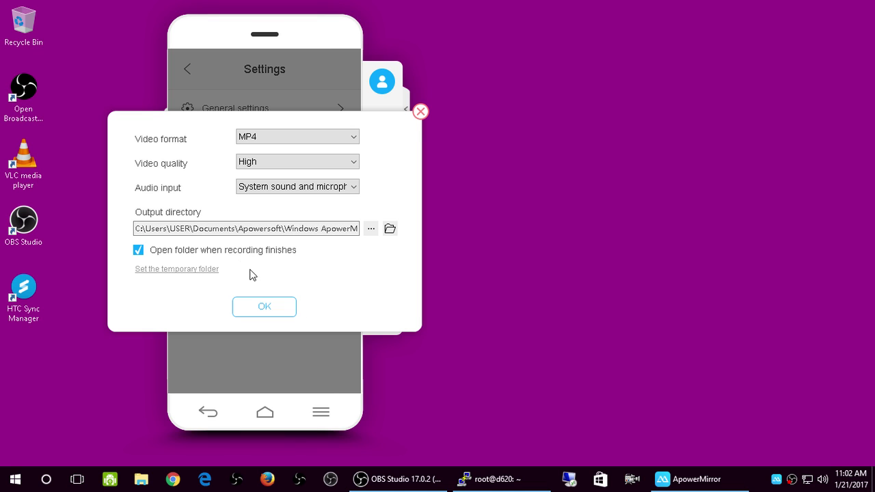
left_click(267, 307)
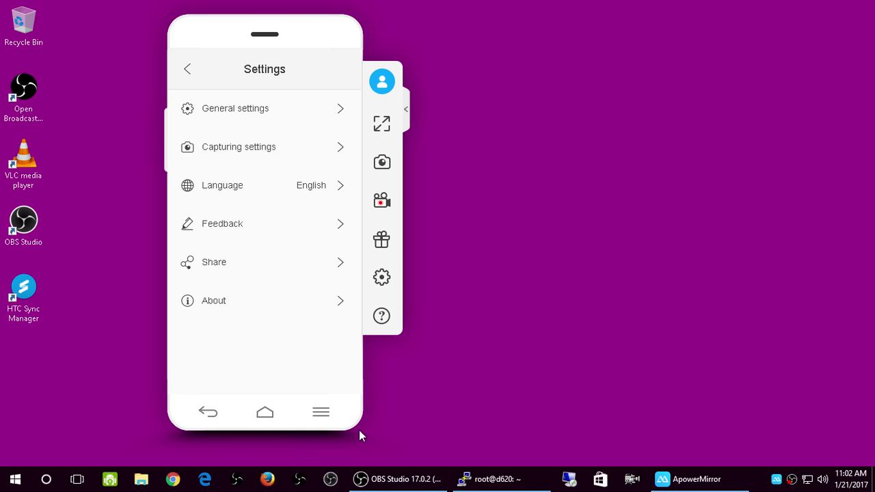
Leave Notification access settings and bring the mirrored HTC phone back to its home screen
left_click(265, 408)
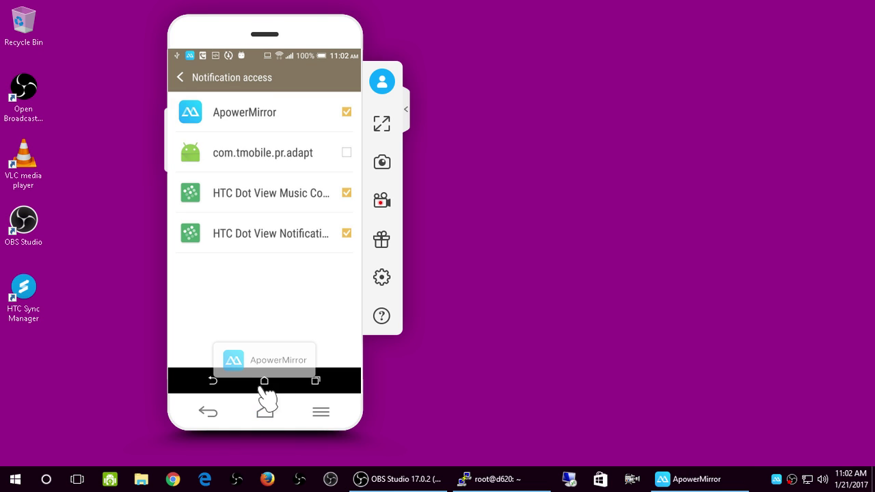
left_click(217, 384)
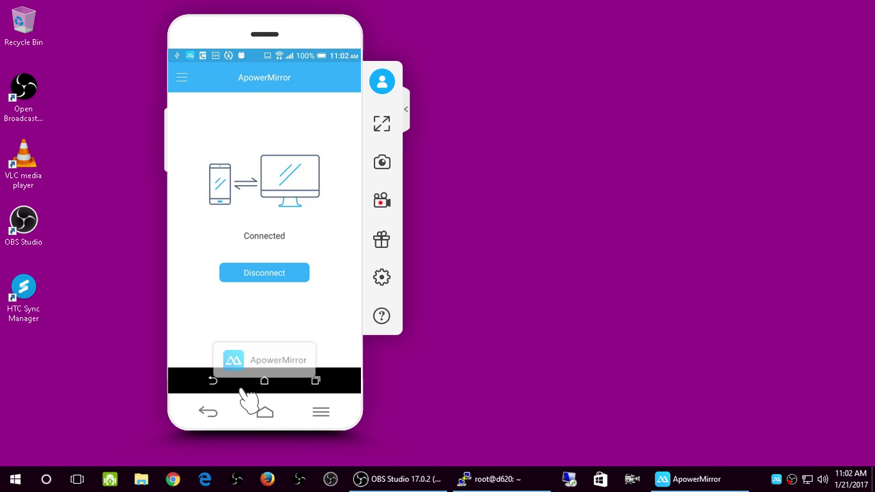
left_click(272, 383)
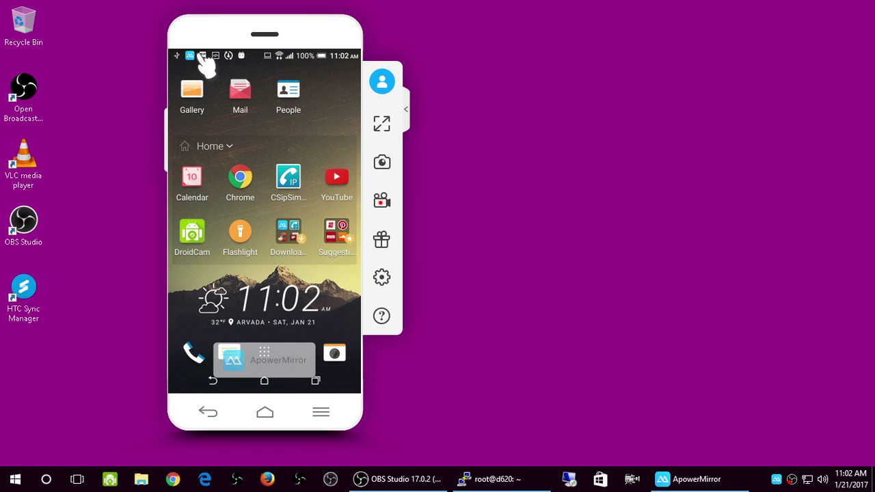
left_click_drag(204, 61, 230, 351)
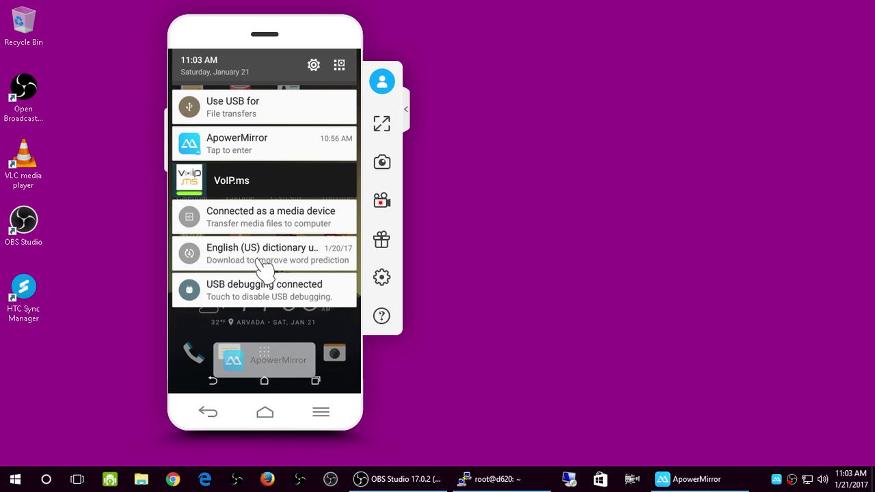
left_click_drag(264, 297, 244, 39)
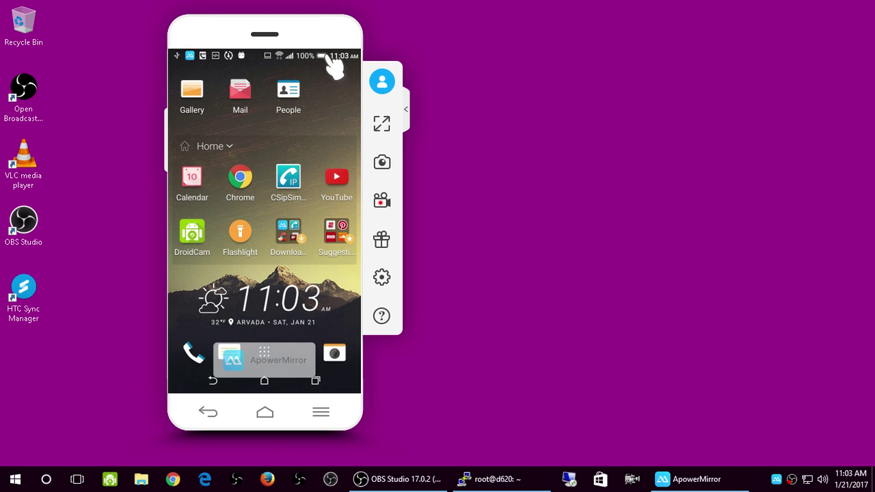
left_click(240, 93)
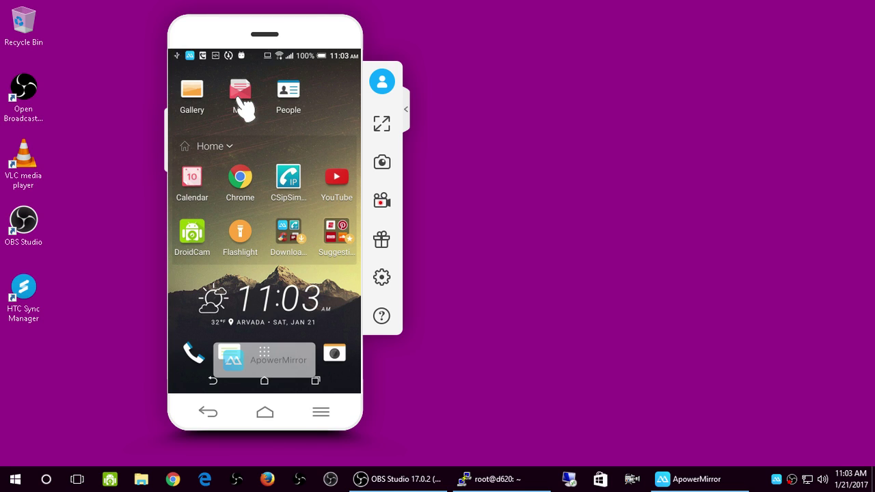